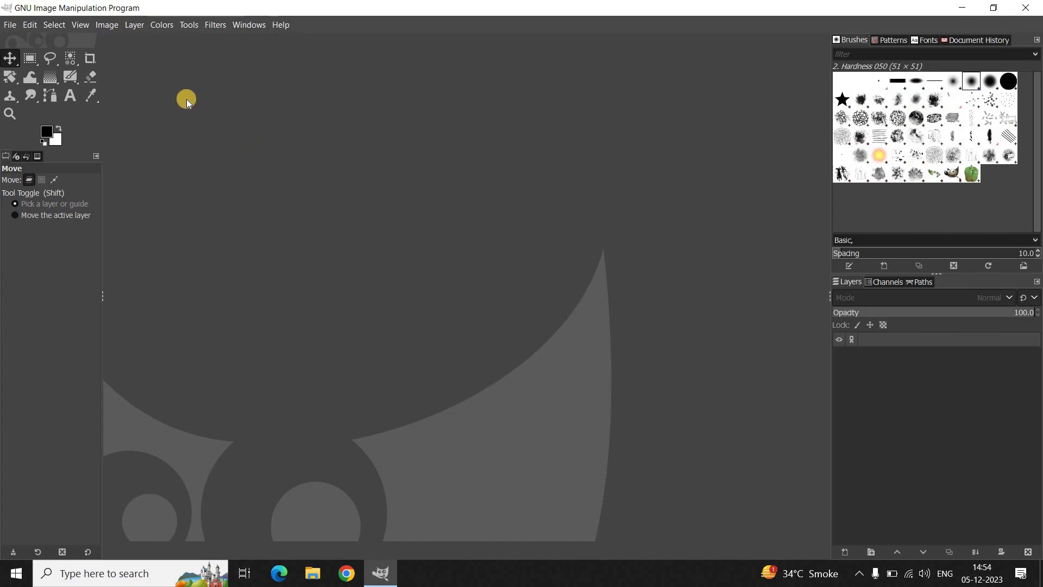
# Create a new 1920×1080 px image filled with white and zoom out to see it whole
pyautogui.click(11, 26)
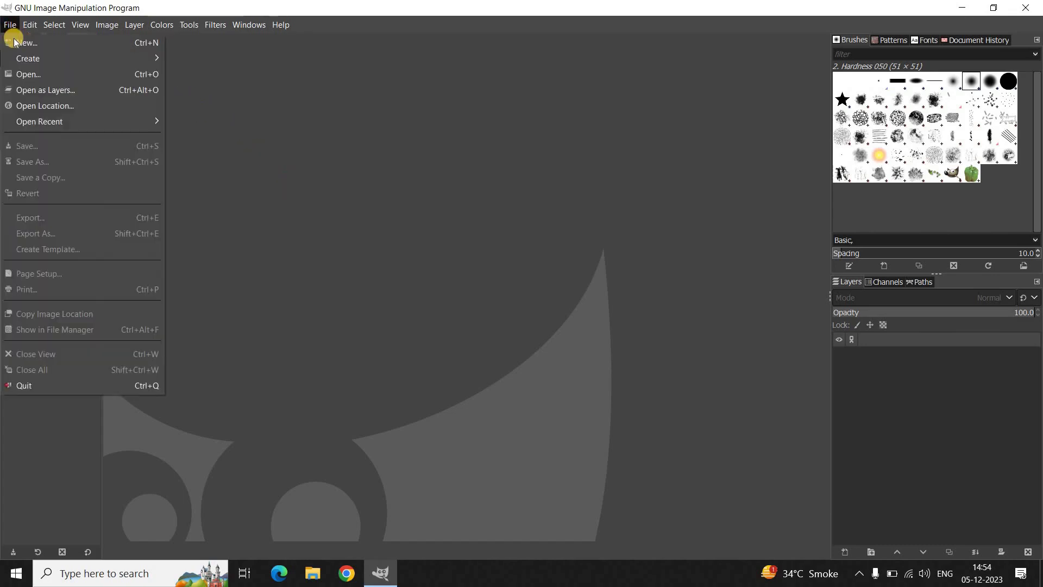
pyautogui.click(17, 42)
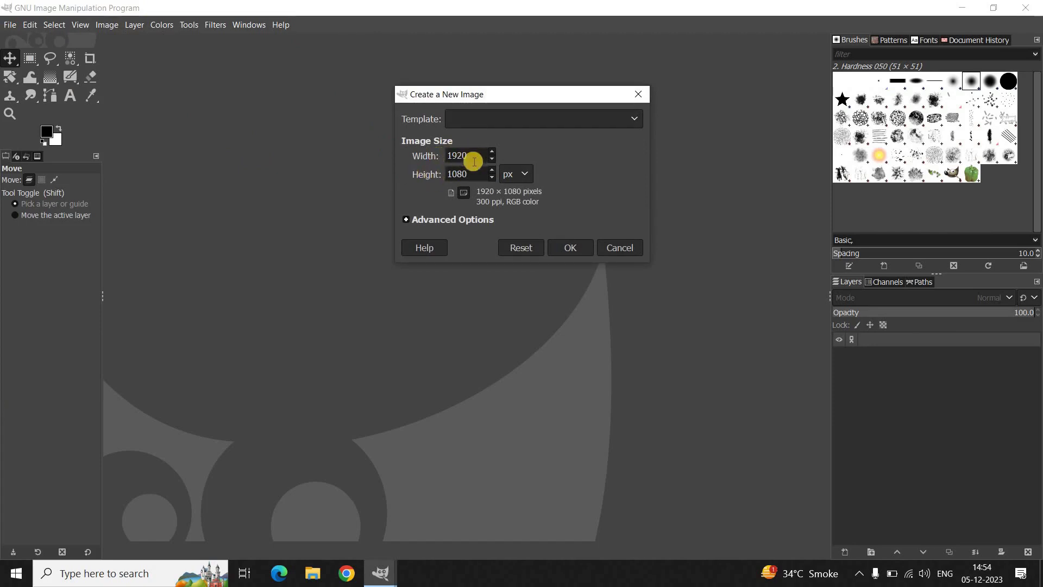
pyautogui.click(470, 218)
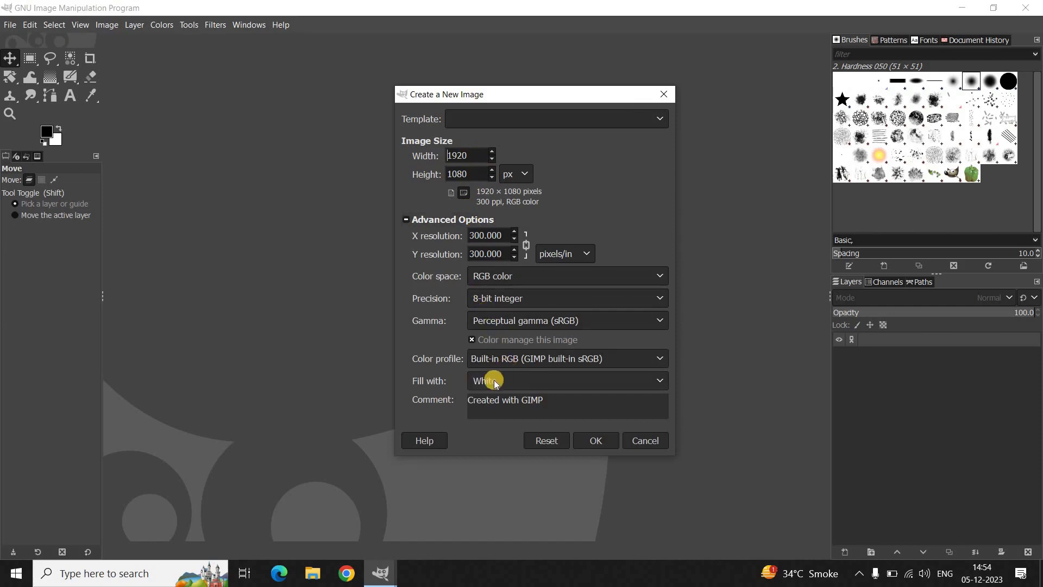
pyautogui.click(598, 442)
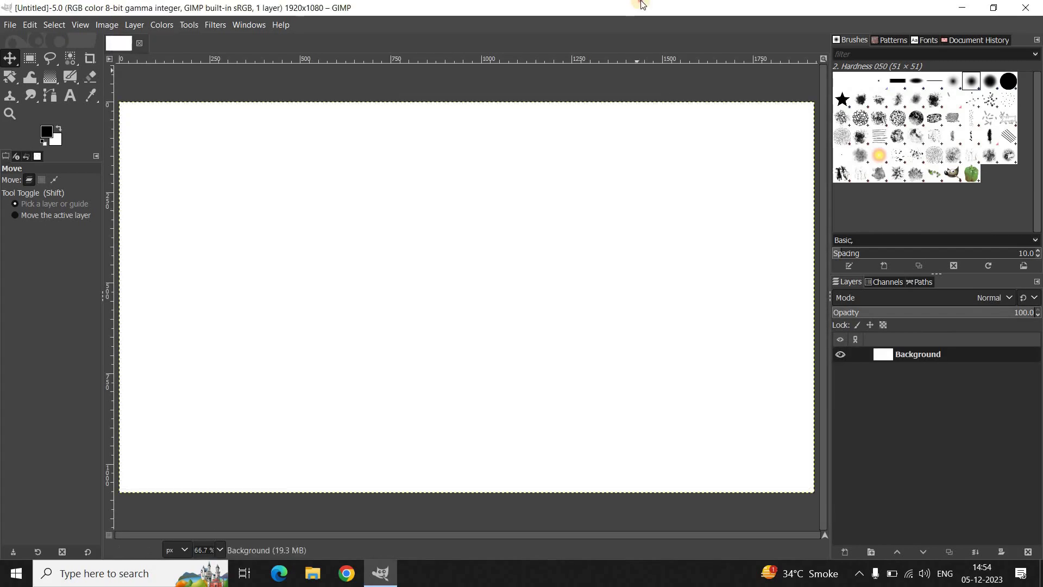
pyautogui.press('-')
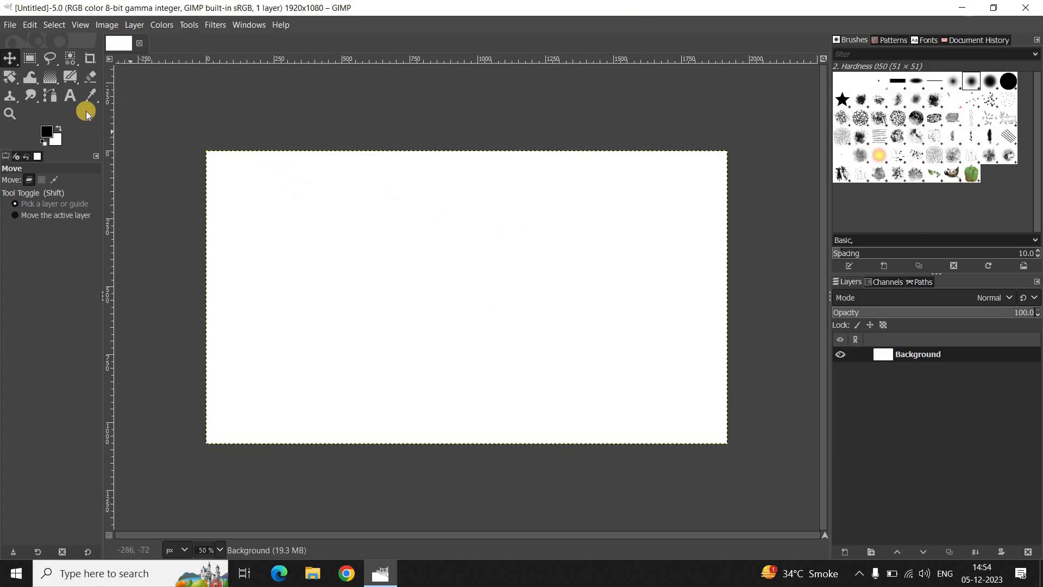
# Draw a text box near the top of the canvas and type 'ADD TEXT ALONG A PATH'
pyautogui.click(73, 96)
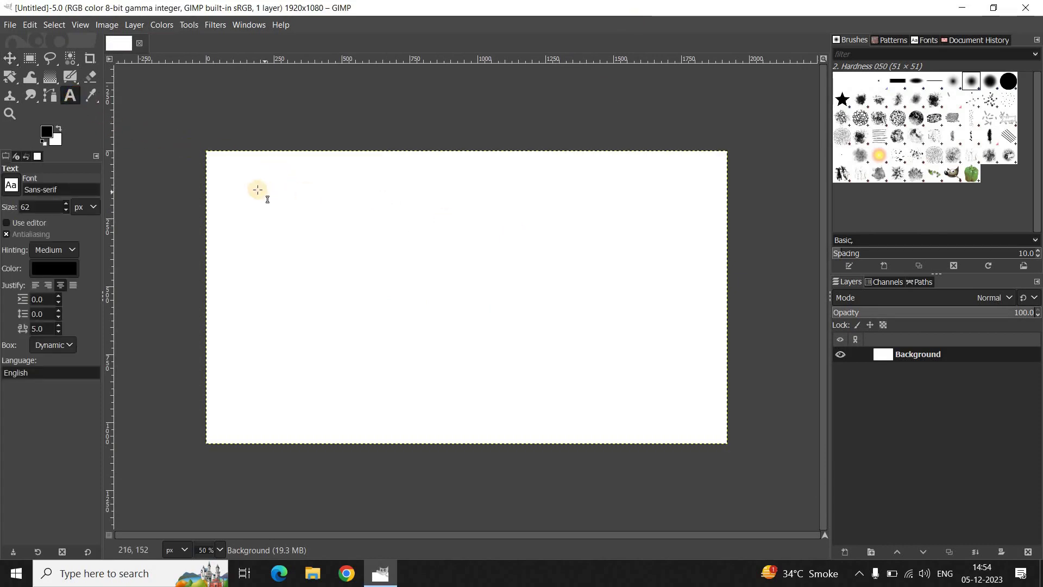
pyautogui.moveTo(247, 182); pyautogui.dragTo(643, 236)
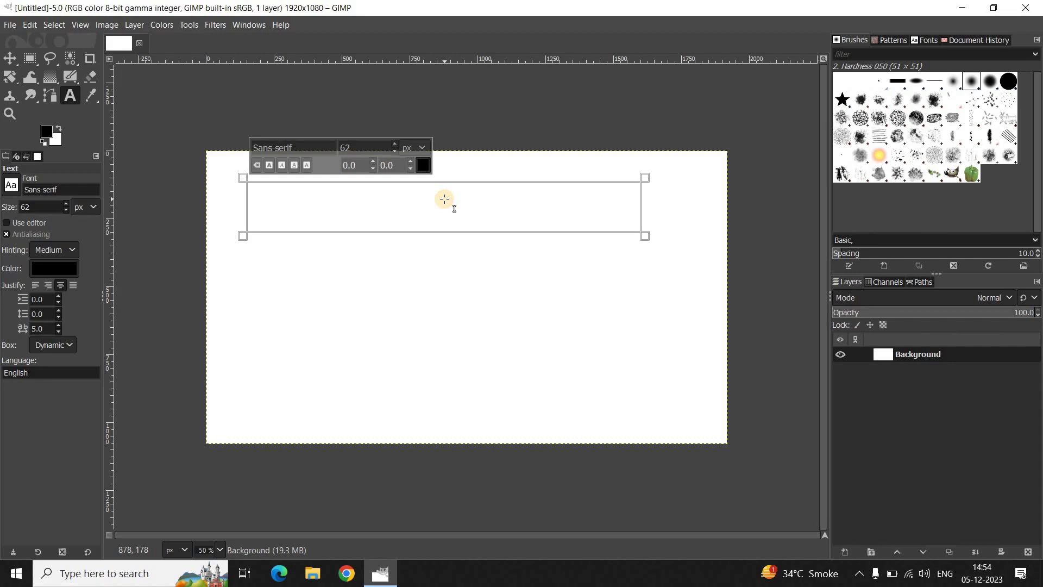
pyautogui.write('ADD ')
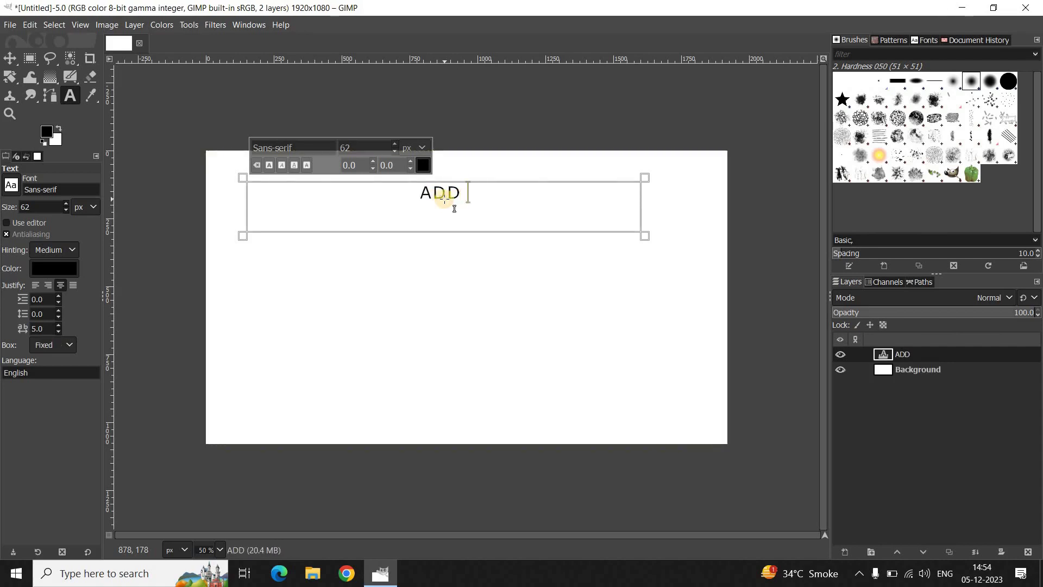
pyautogui.write('TEXT ALONG')
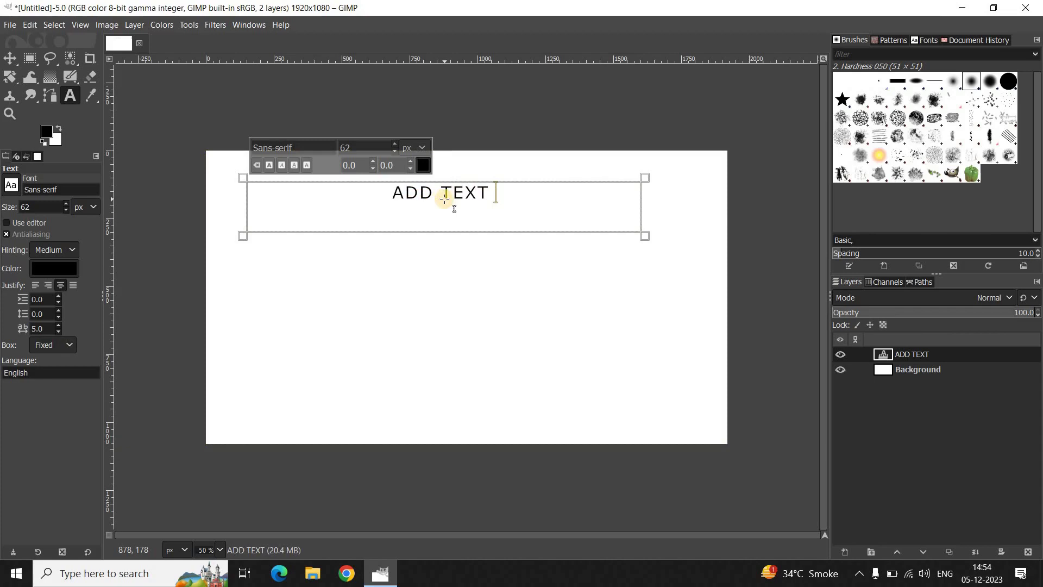
pyautogui.write(' A ')
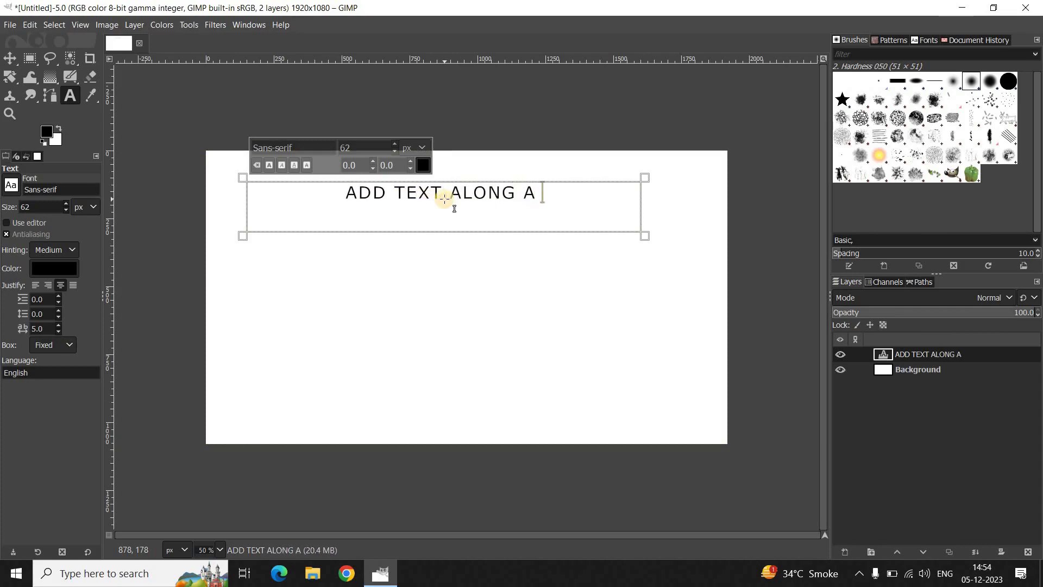
pyautogui.write('PATH')
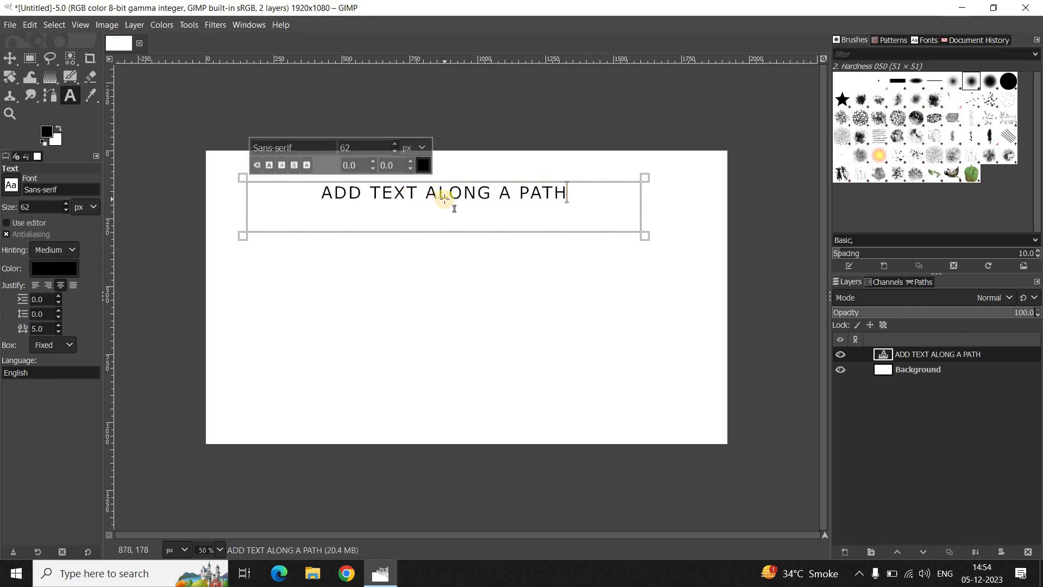
# Set the text to Montserrat Heavy at size 90 and shrink the box height to fit
pyautogui.hotkey('ctrl', 'a')
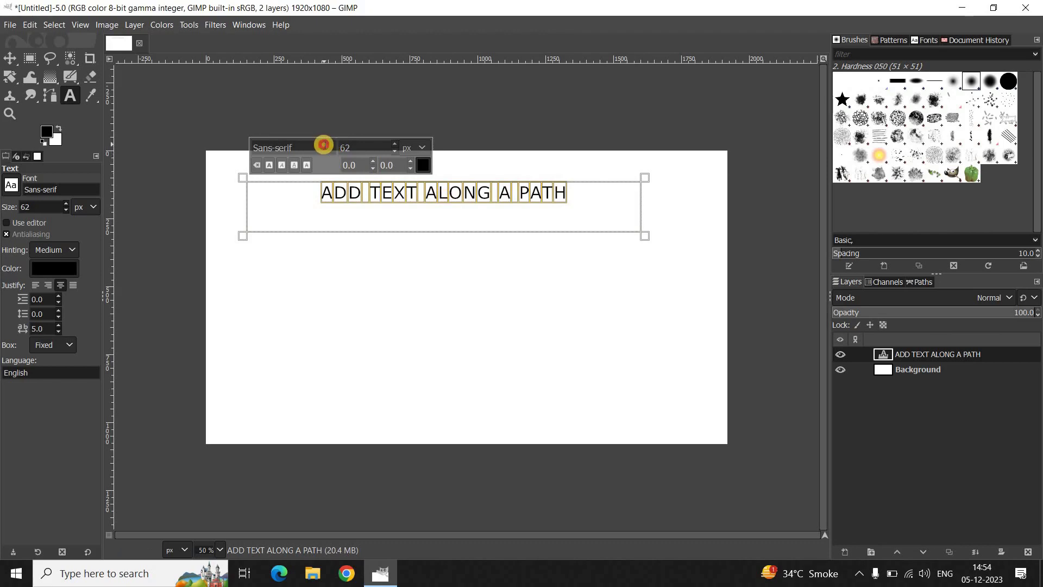
pyautogui.hotkey('ctrl', 'a')
pyautogui.press('BackSpace')
pyautogui.write('mont')
pyautogui.press('Down')
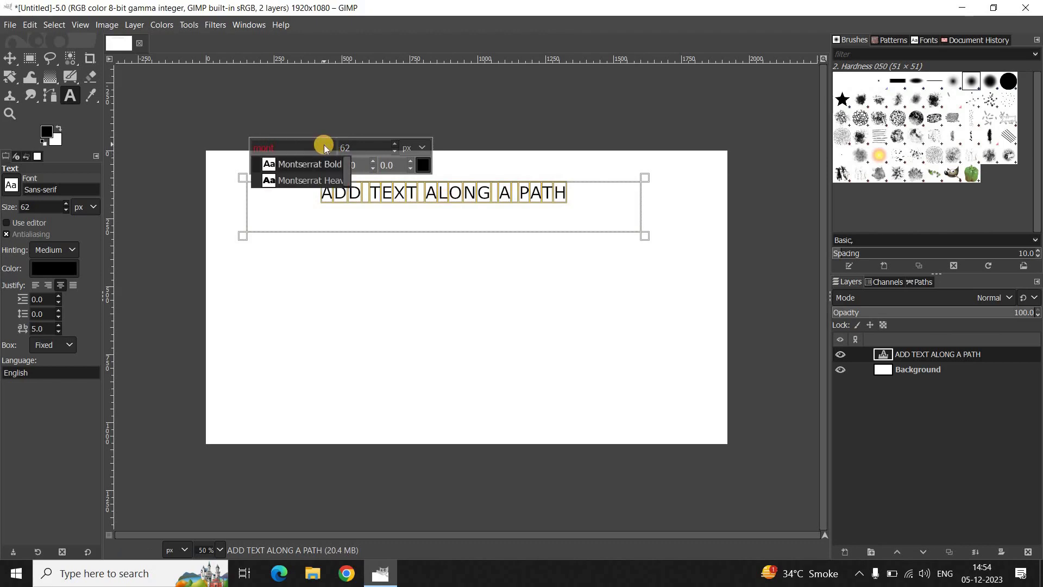
pyautogui.press('Return')
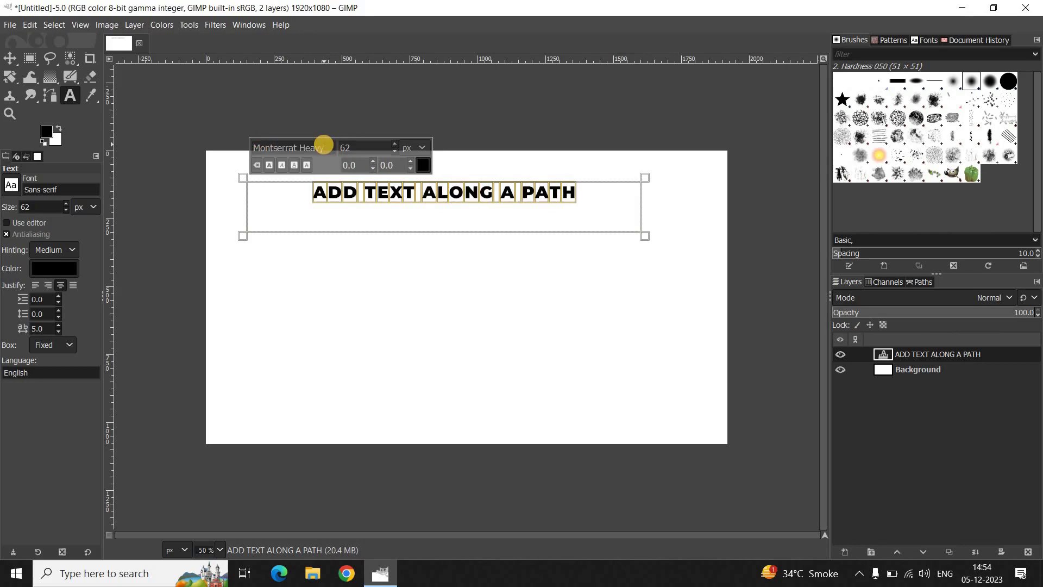
pyautogui.click(370, 150)
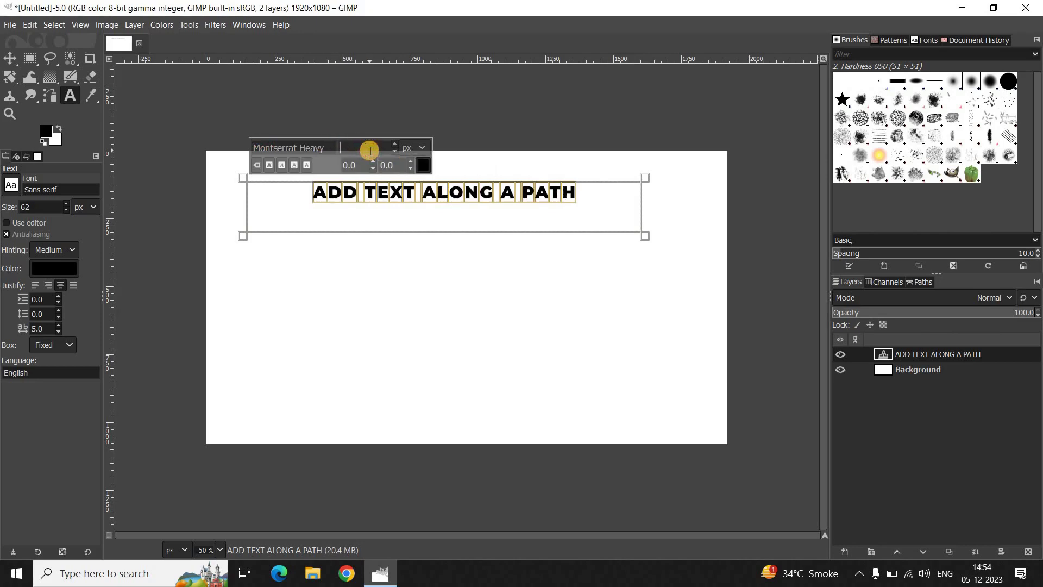
pyautogui.write('90')
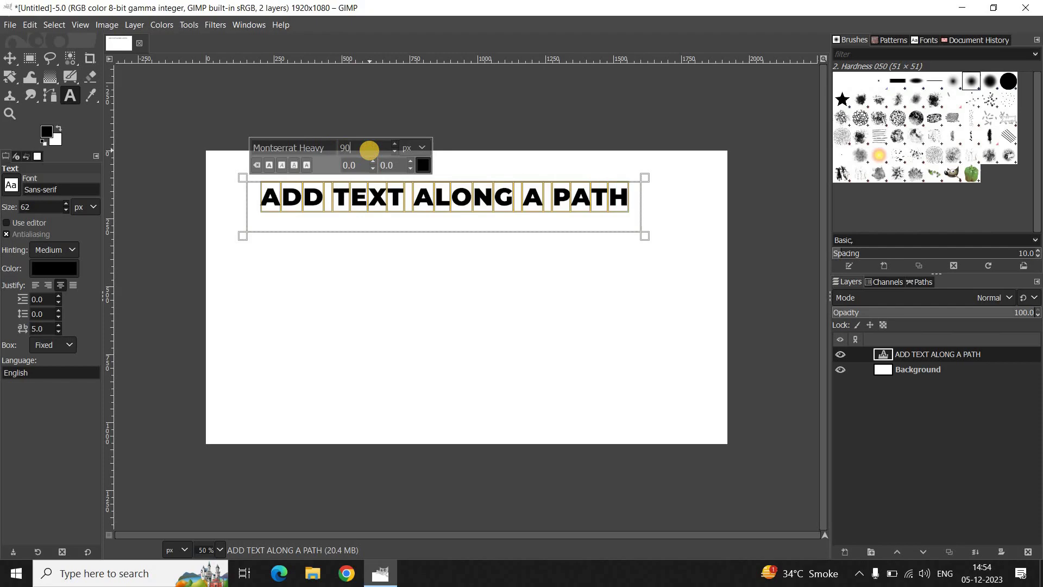
pyautogui.press('Return')
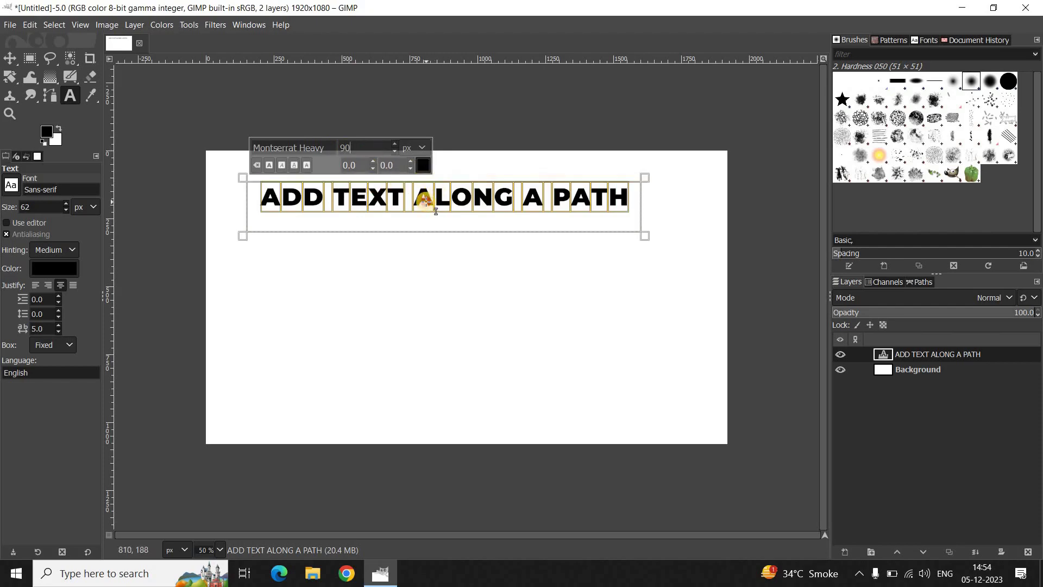
pyautogui.click(425, 200)
pyautogui.moveTo(428, 237); pyautogui.dragTo(427, 216)
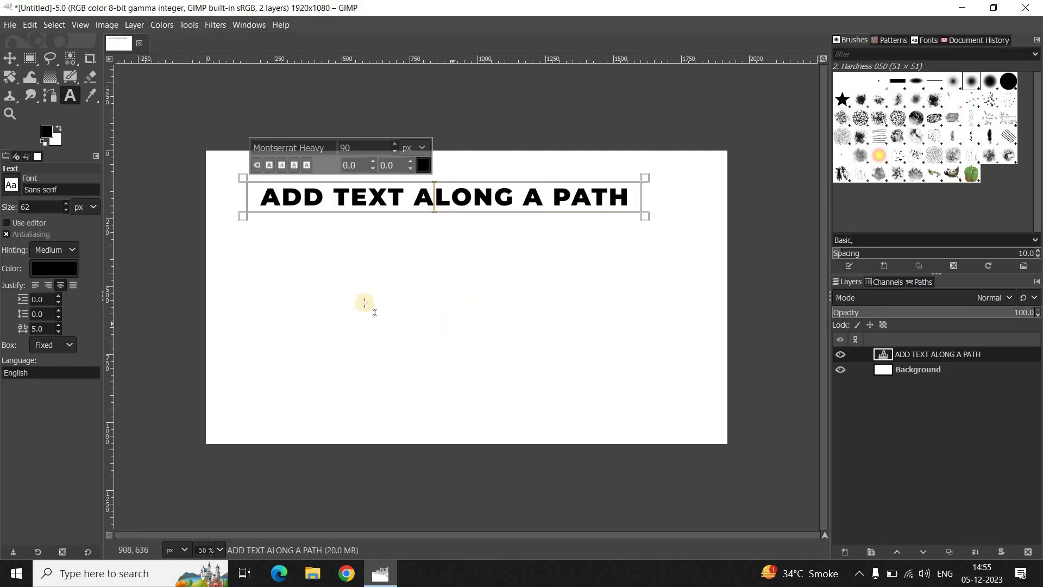
# Draw a four-anchor curved wave path across the canvas below the heading
pyautogui.click(50, 95)
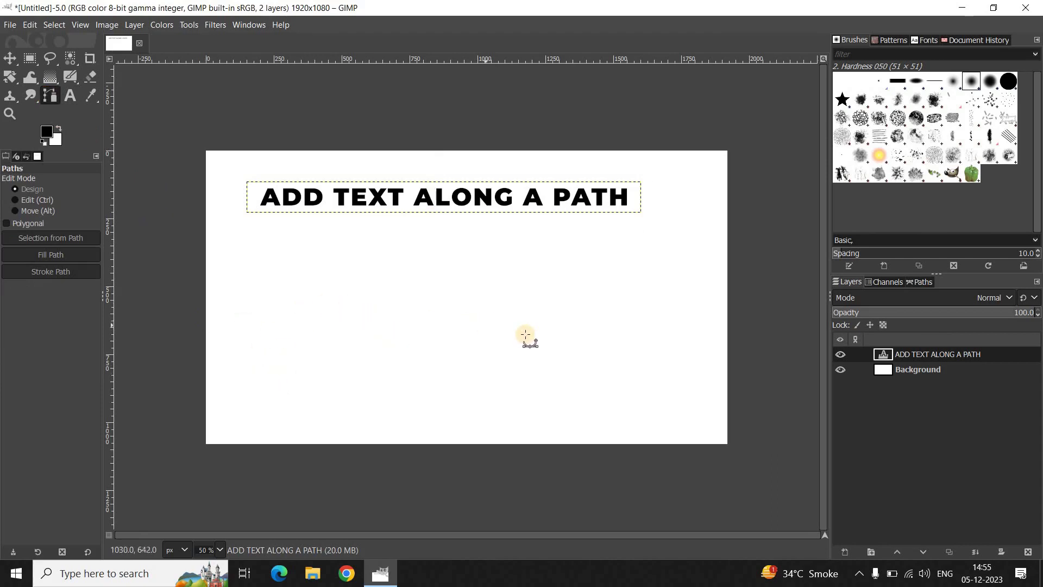
pyautogui.click(246, 346)
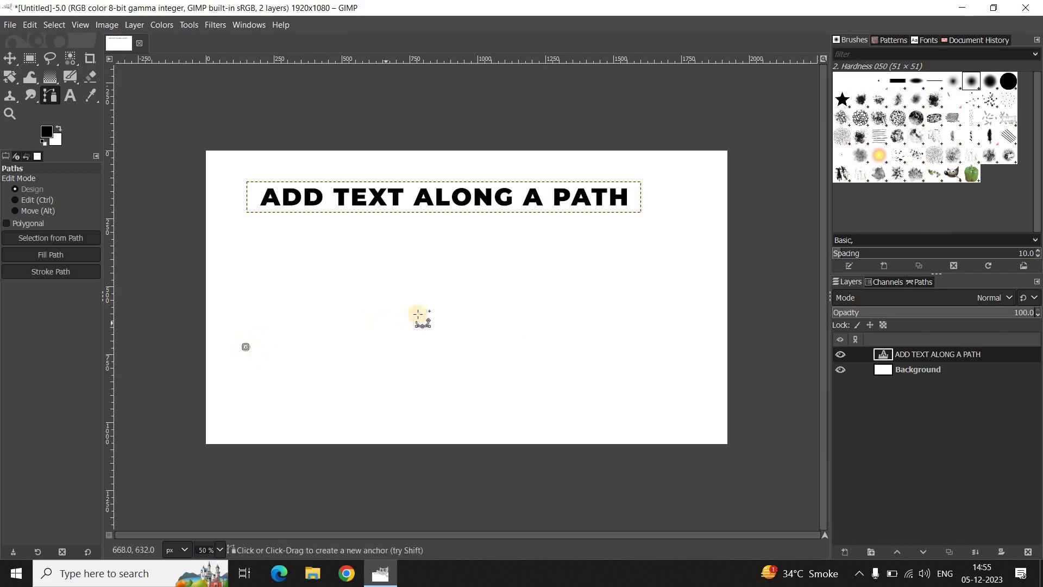
pyautogui.moveTo(423, 312); pyautogui.dragTo(473, 325)
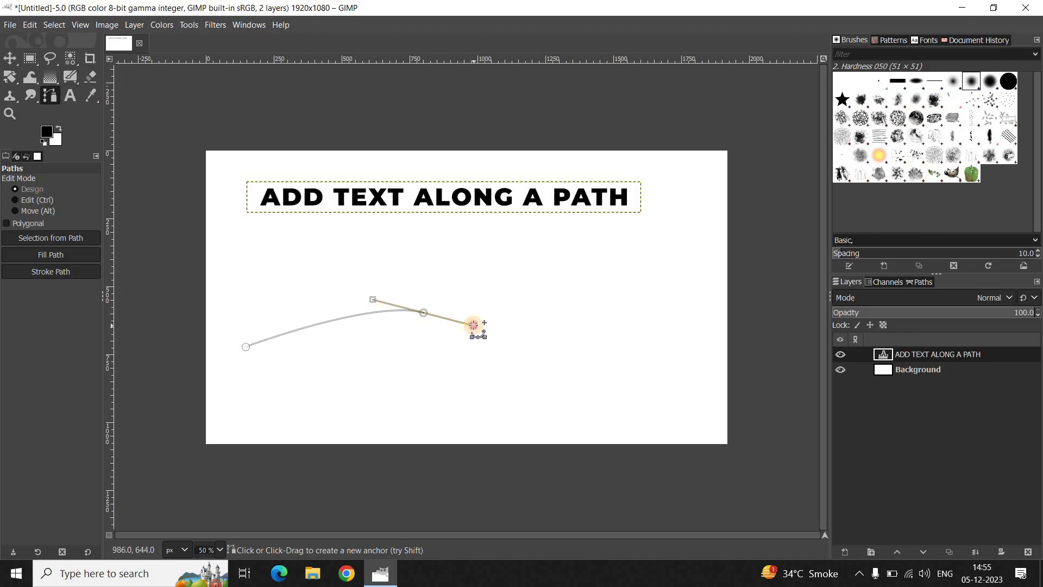
pyautogui.click(597, 347)
pyautogui.moveTo(602, 347); pyautogui.dragTo(638, 317)
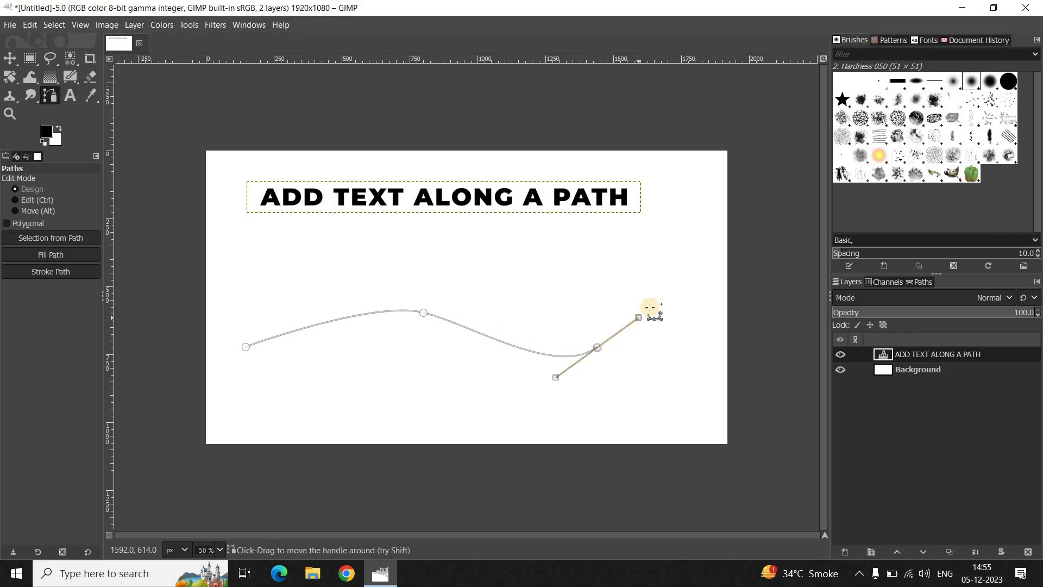
pyautogui.click(657, 300)
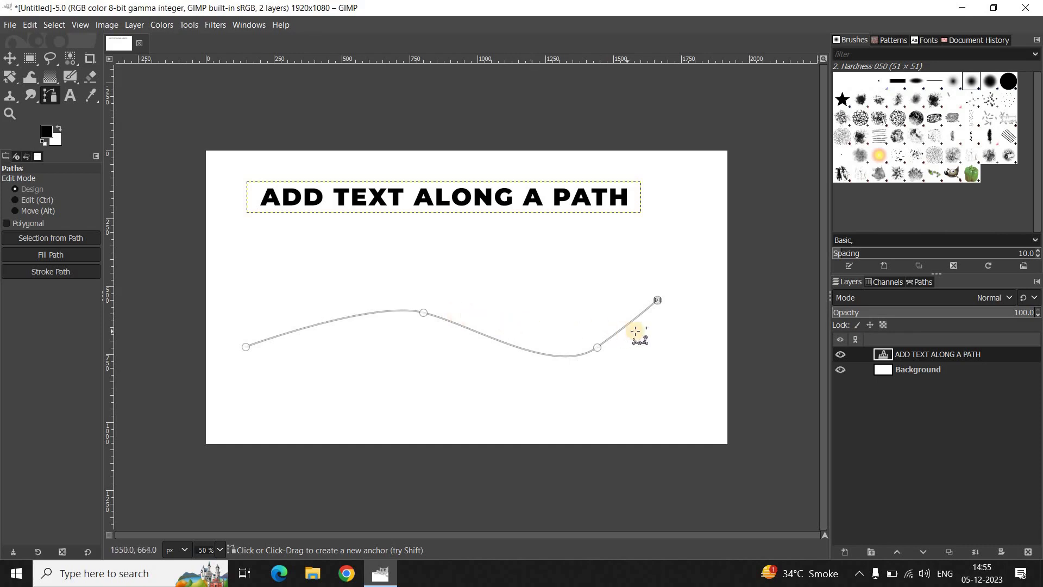
# Apply Text along Path from the text layer's context menu to warp the heading onto the wave
pyautogui.rightClick(943, 356)
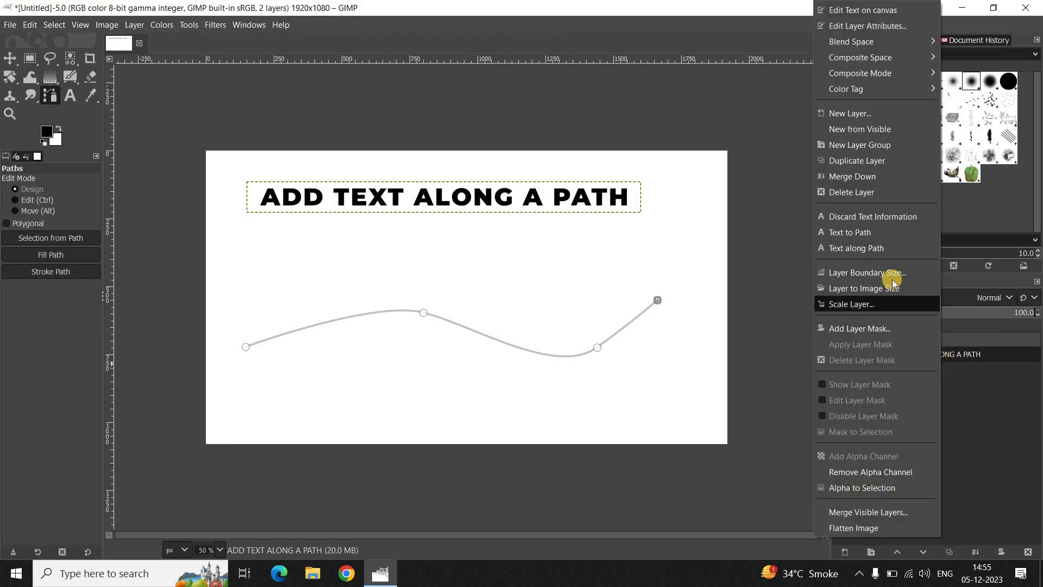
pyautogui.click(889, 250)
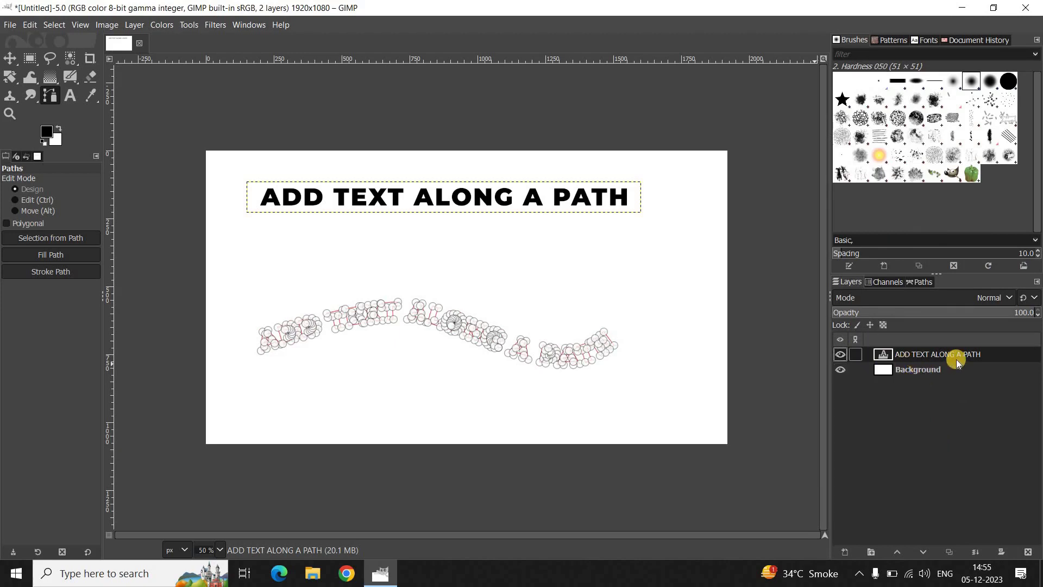
# Add a new transparent 1920×1080 layer named 'Layer' above the text layer
pyautogui.click(839, 550)
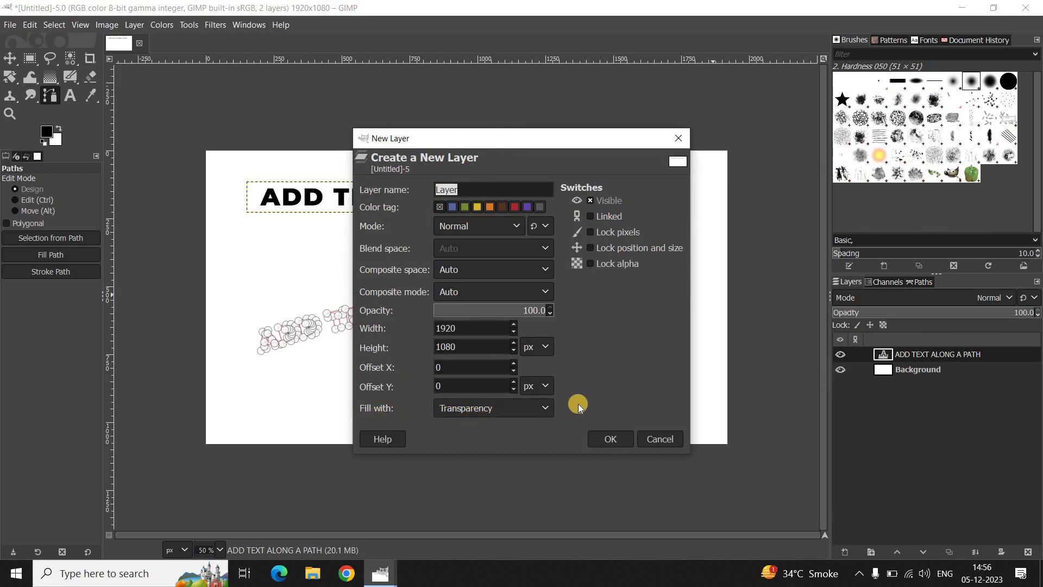
pyautogui.click(619, 438)
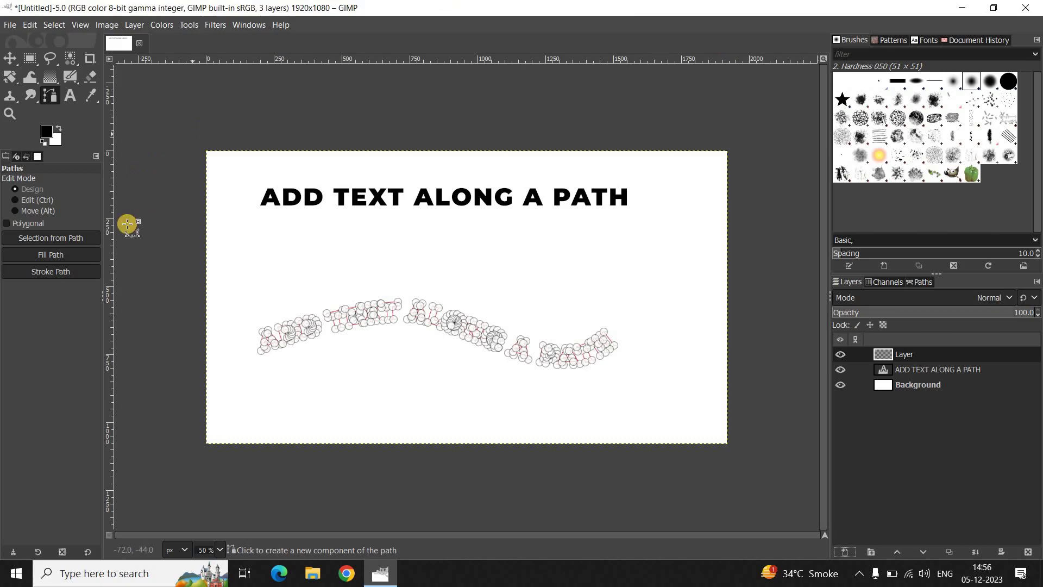
# Fill the curved text path outlines with solid black on the new layer
pyautogui.click(76, 255)
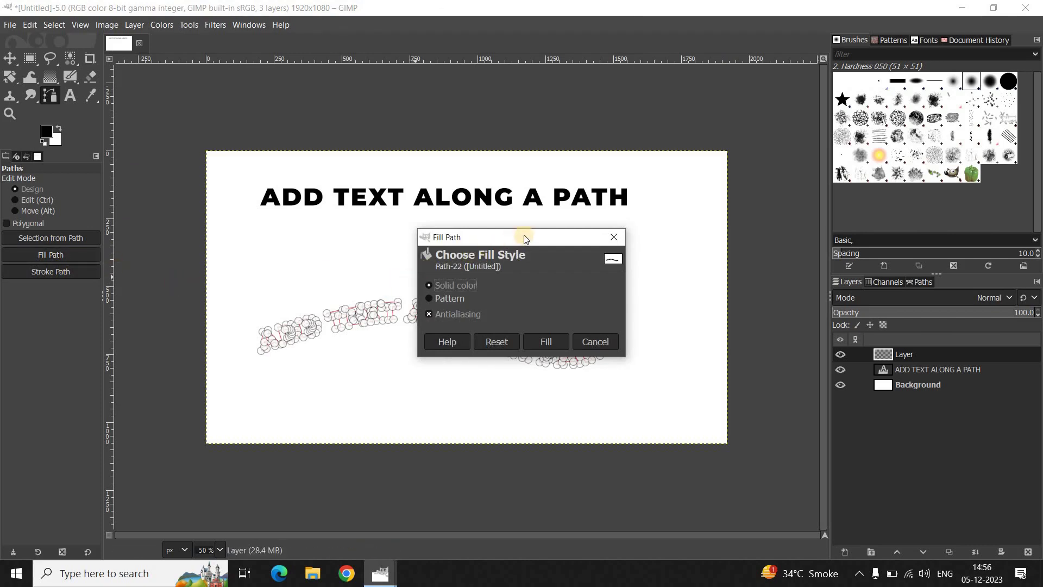
pyautogui.moveTo(527, 238); pyautogui.dragTo(656, 161)
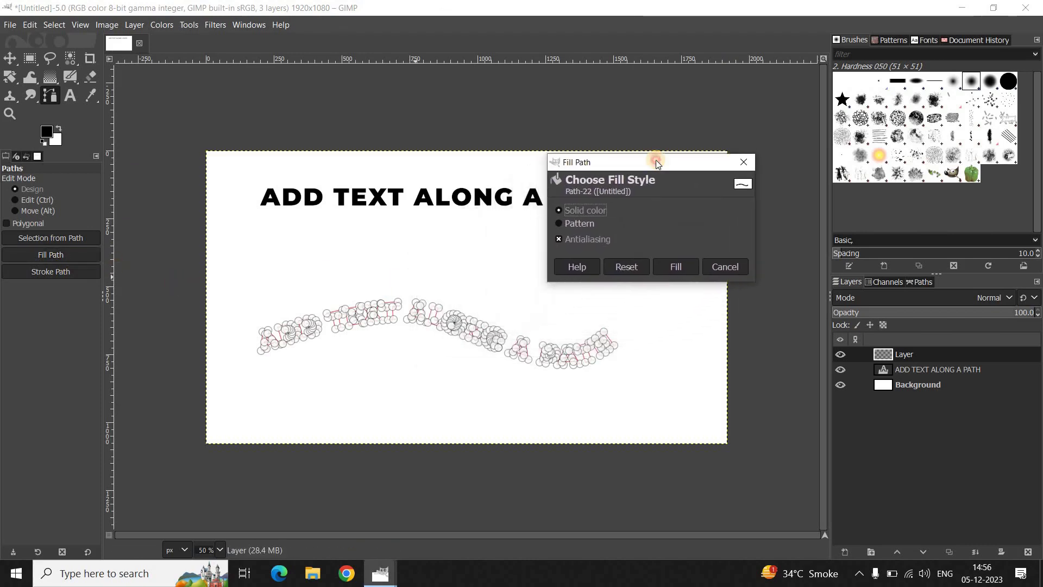
pyautogui.click(562, 212)
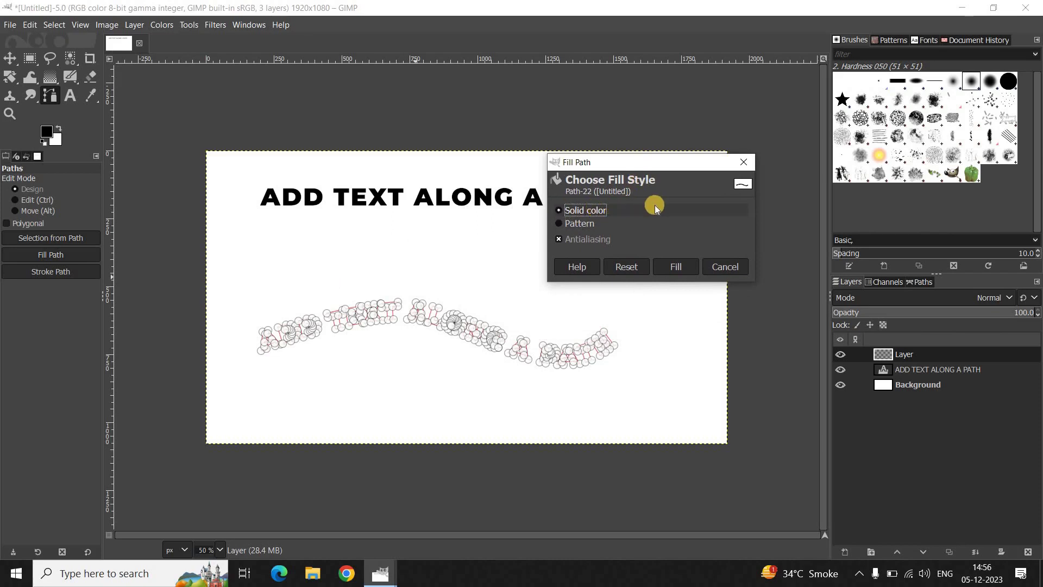
pyautogui.click(677, 266)
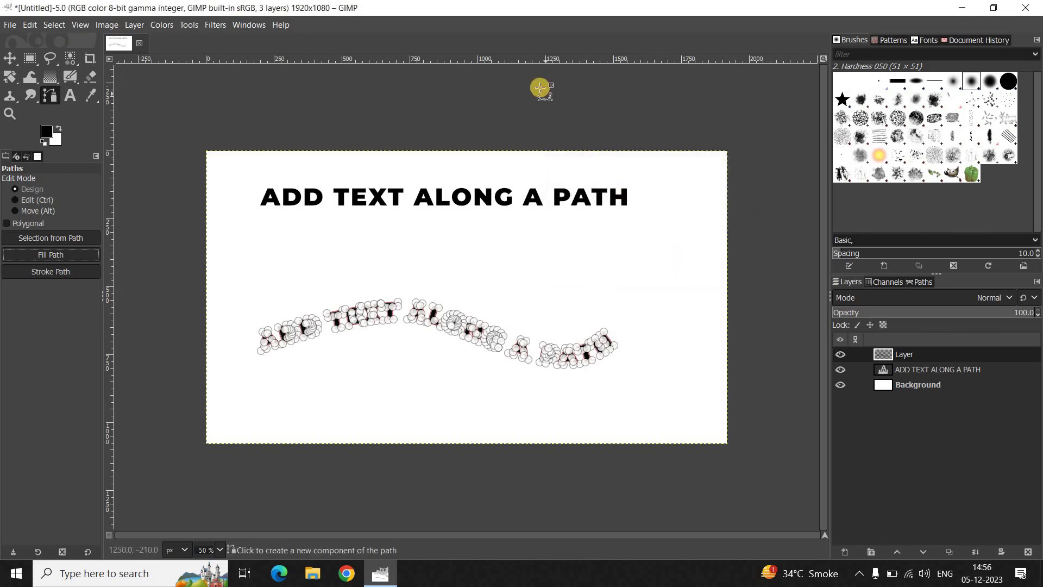
pyautogui.click(10, 58)
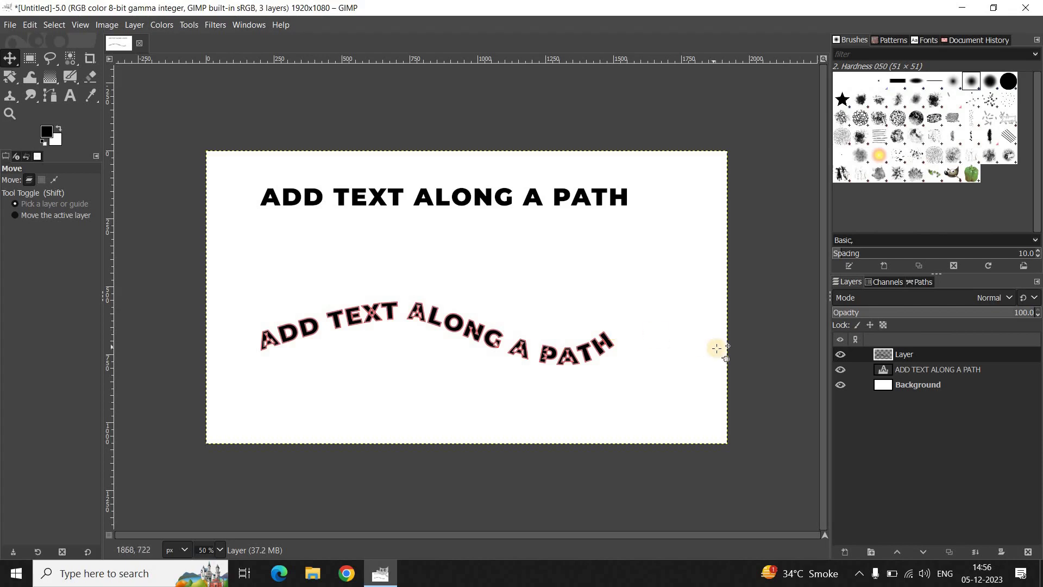
# Hide the straight heading and the path outline, then move the black curved text up and right
pyautogui.click(840, 370)
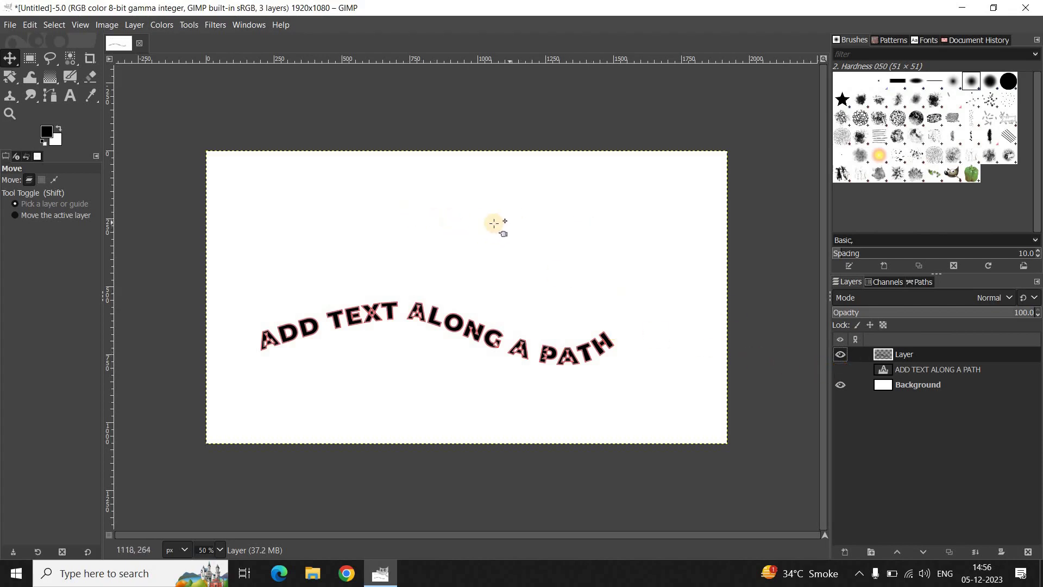
pyautogui.moveTo(493, 223); pyautogui.dragTo(731, 275)
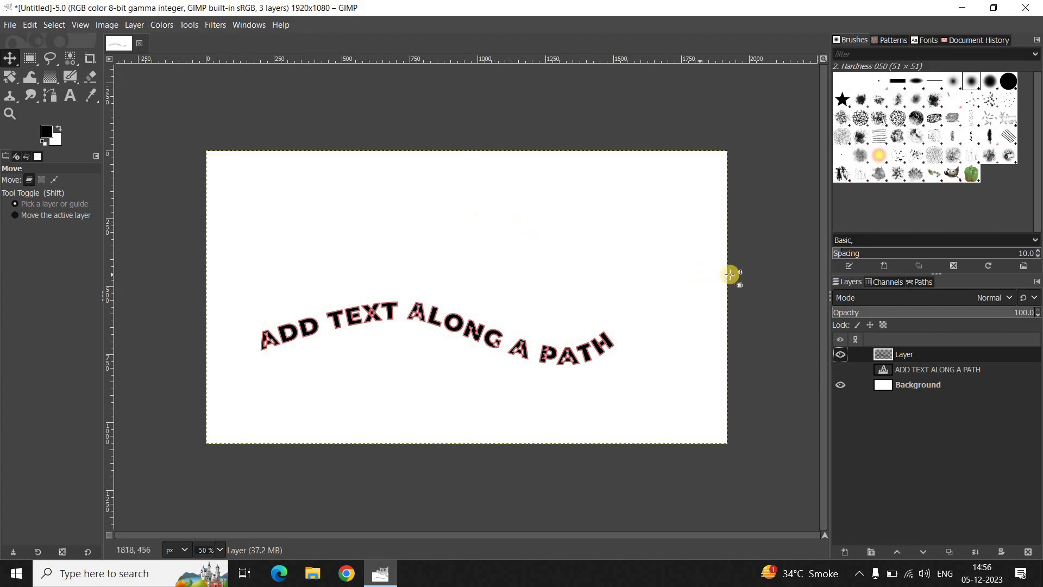
pyautogui.click(919, 283)
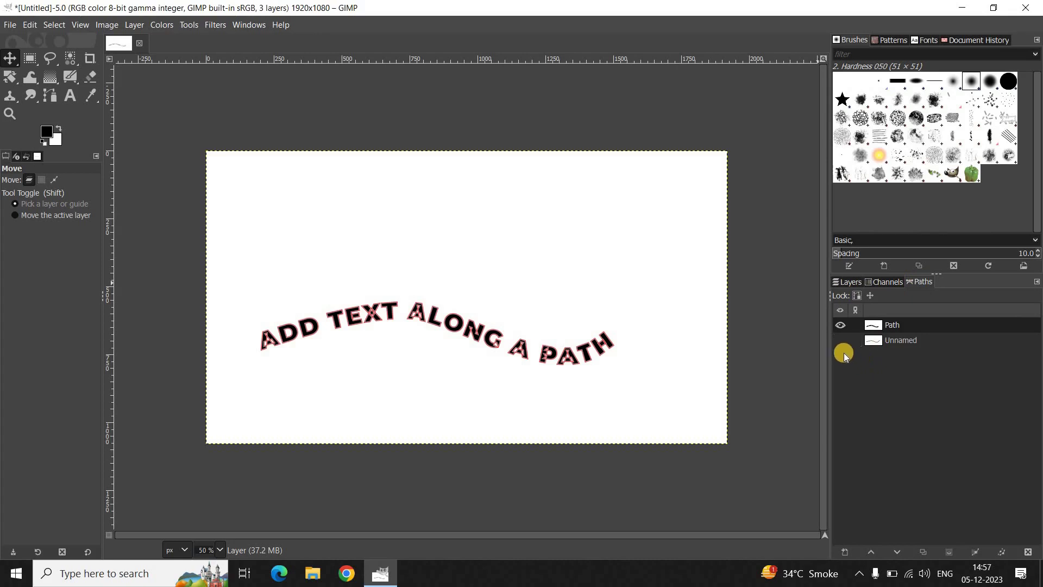
pyautogui.click(840, 325)
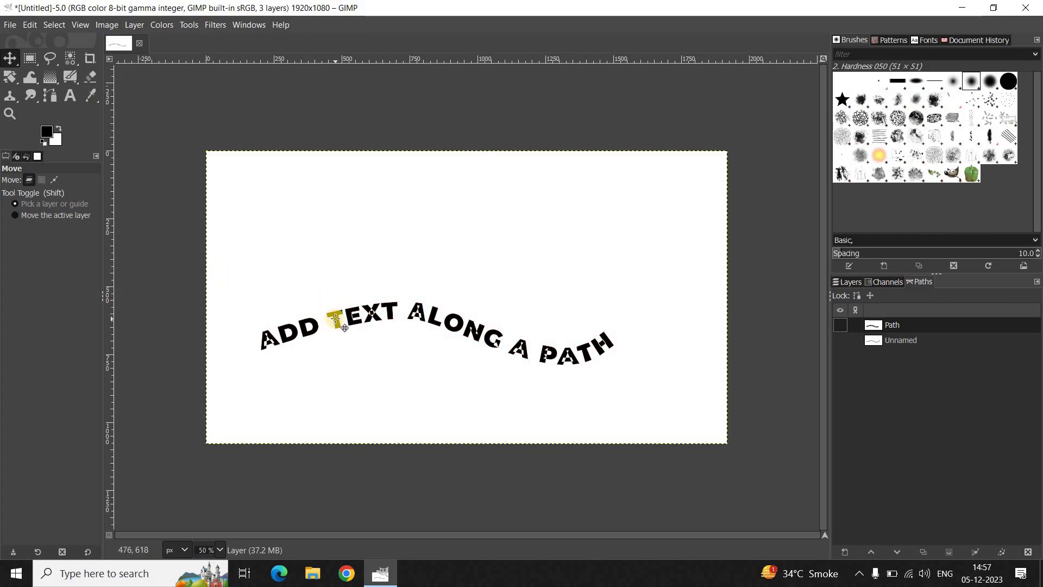
pyautogui.moveTo(335, 320); pyautogui.dragTo(373, 269)
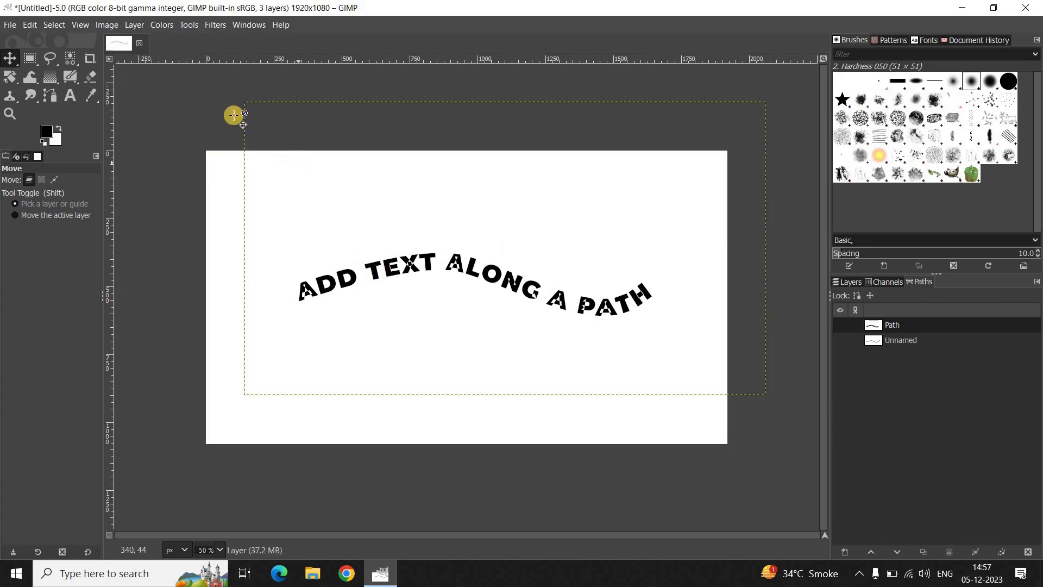
# Resize the curved-text layer to the 1920×1080 image size and view the canvas at 100%
pyautogui.click(142, 24)
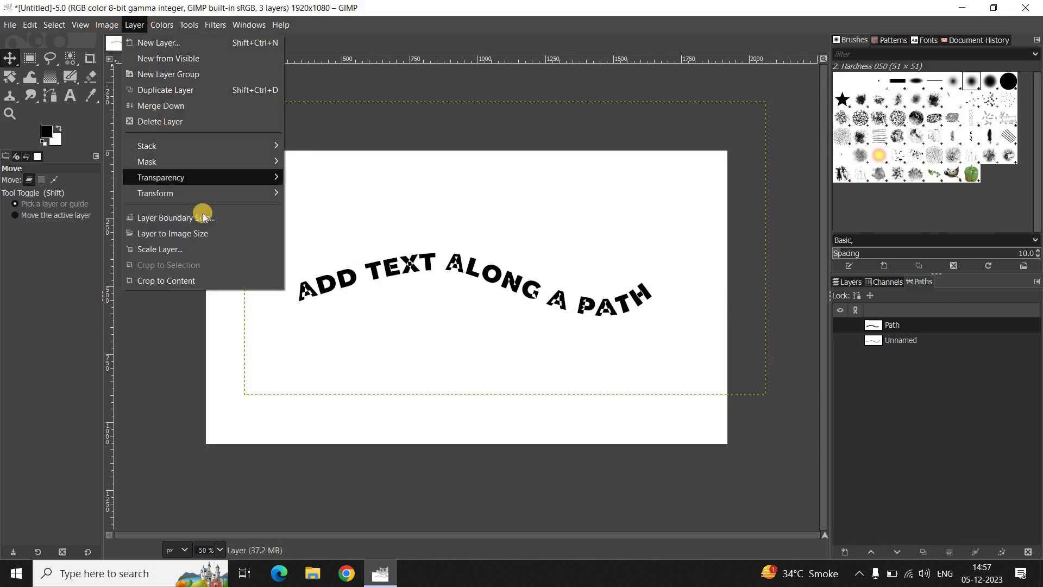
pyautogui.click(232, 233)
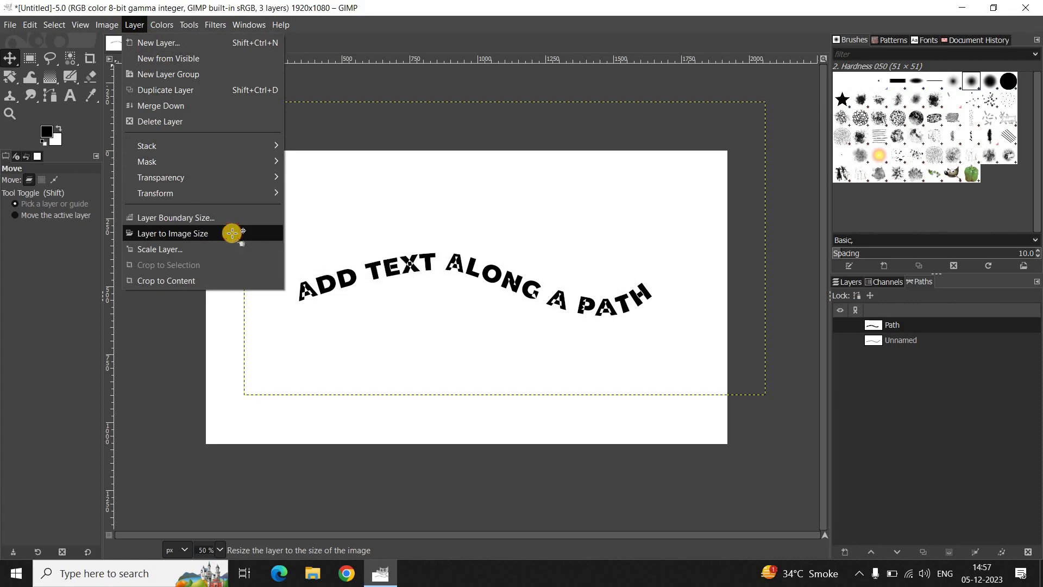
pyautogui.click(848, 282)
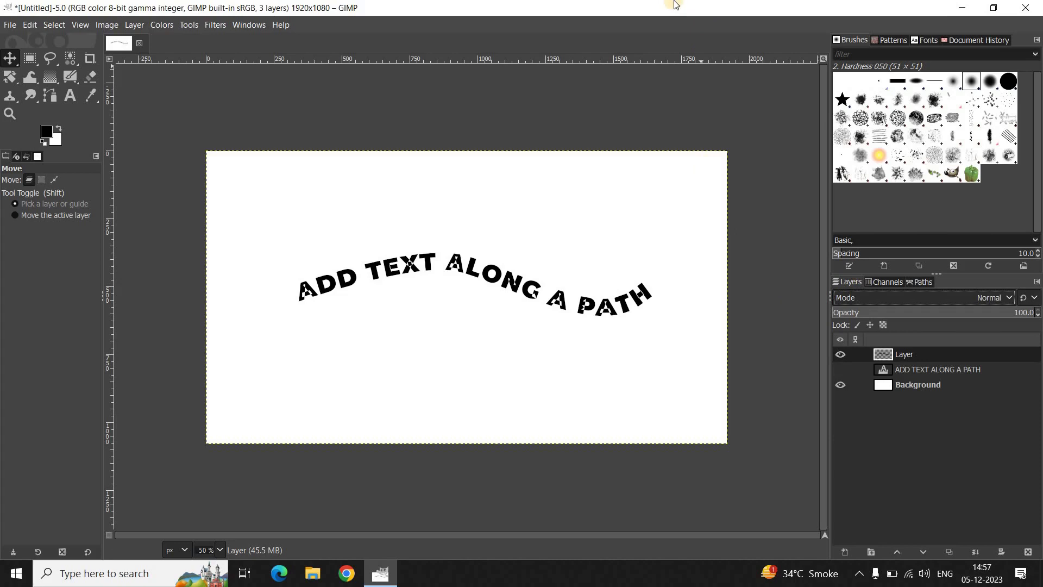
pyautogui.press('+')
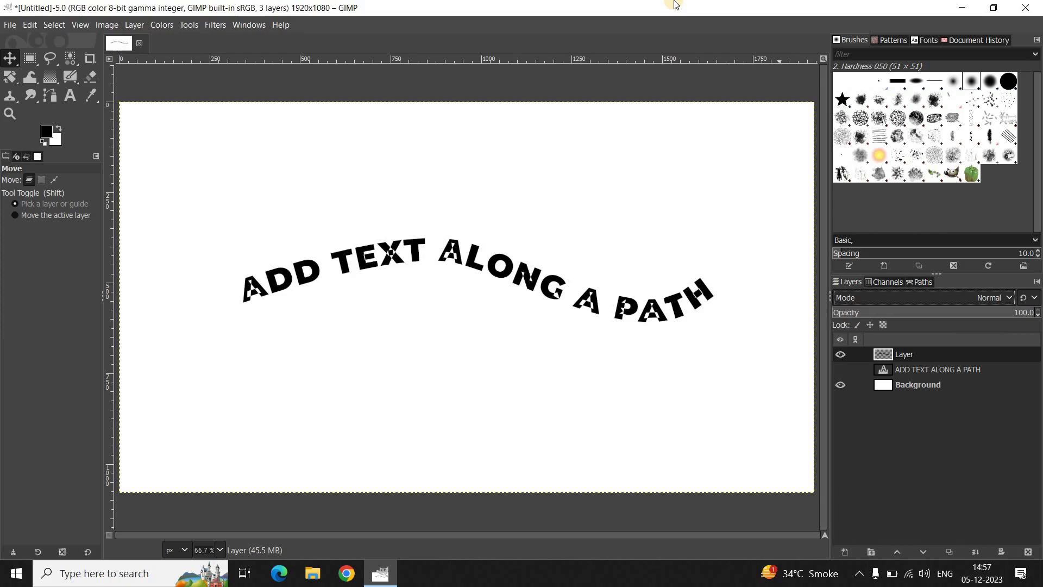
pyautogui.press('1')
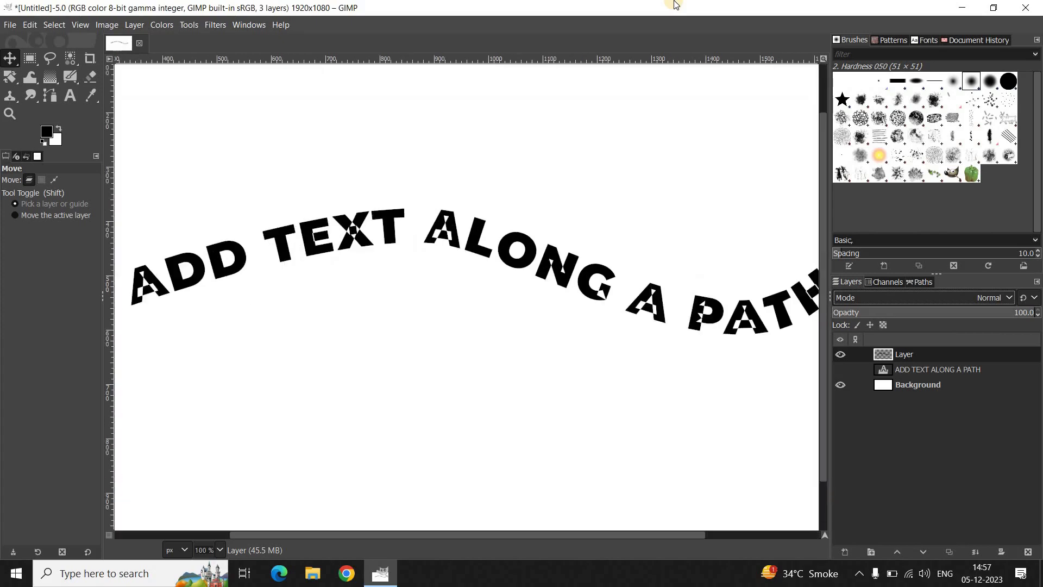